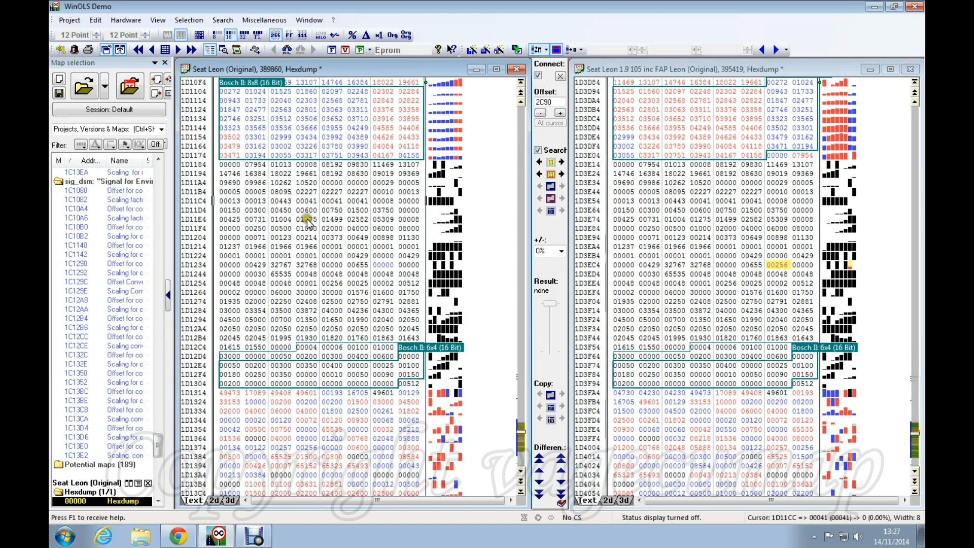
Scroll the linked Seat Leon original and FAP hexdumps down to rows 1D1174 and 1D3E04
scroll(330, 203, down, 2)
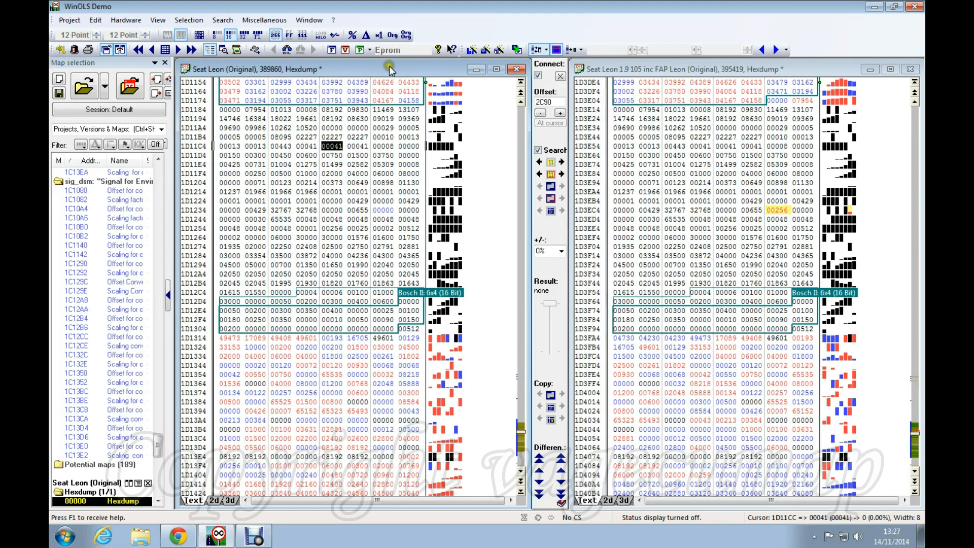
scroll(401, 139, down, 1)
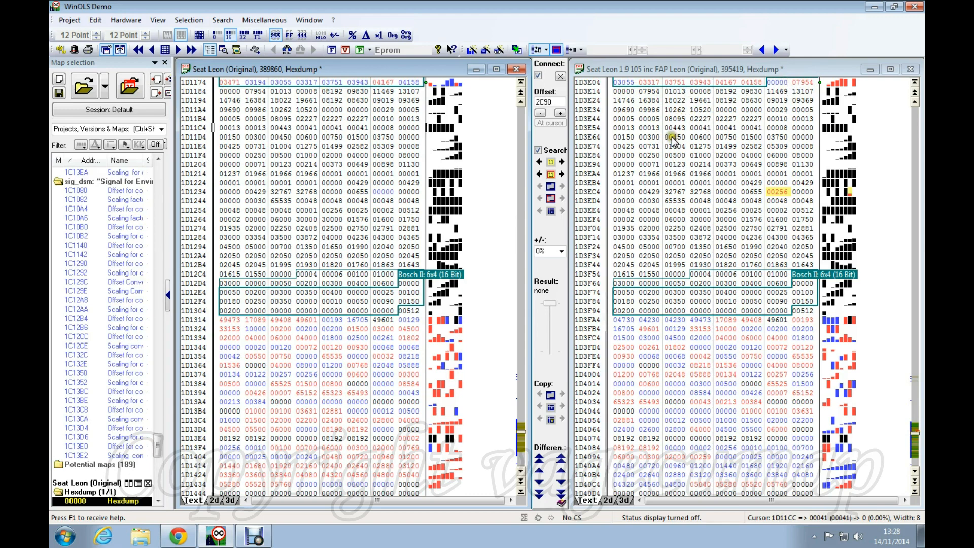
Match the 00008 values in both files, then select FAP rows 1D3E14 through 1D3F14
click(623, 92)
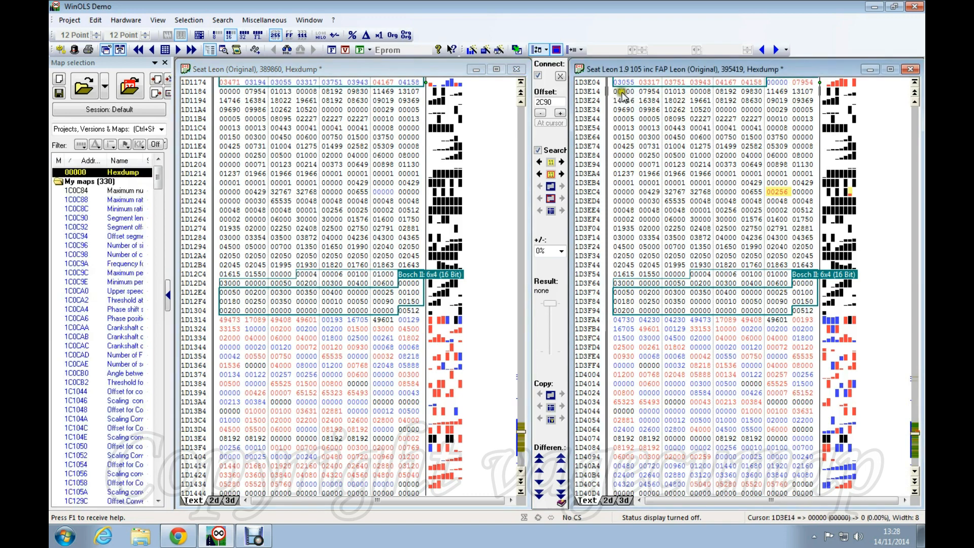
click(230, 91)
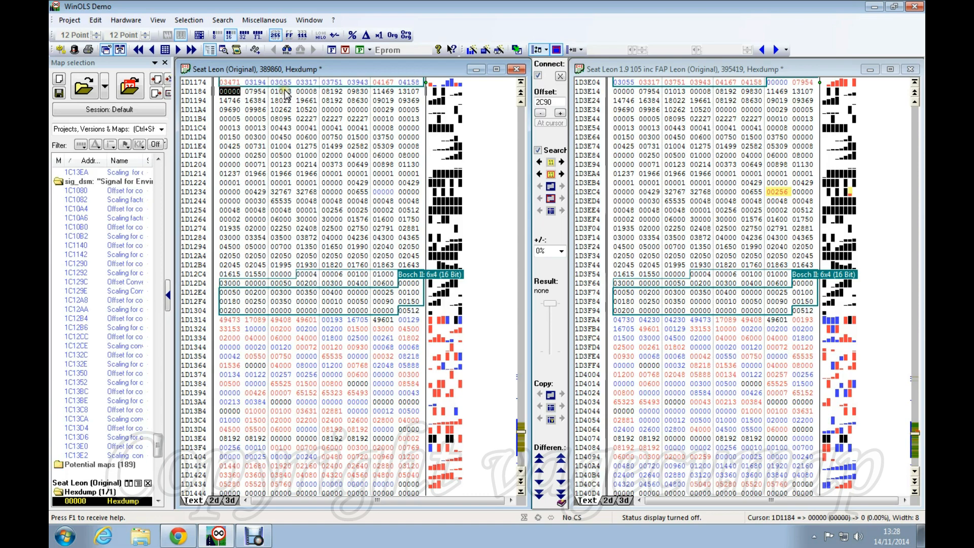
click(306, 91)
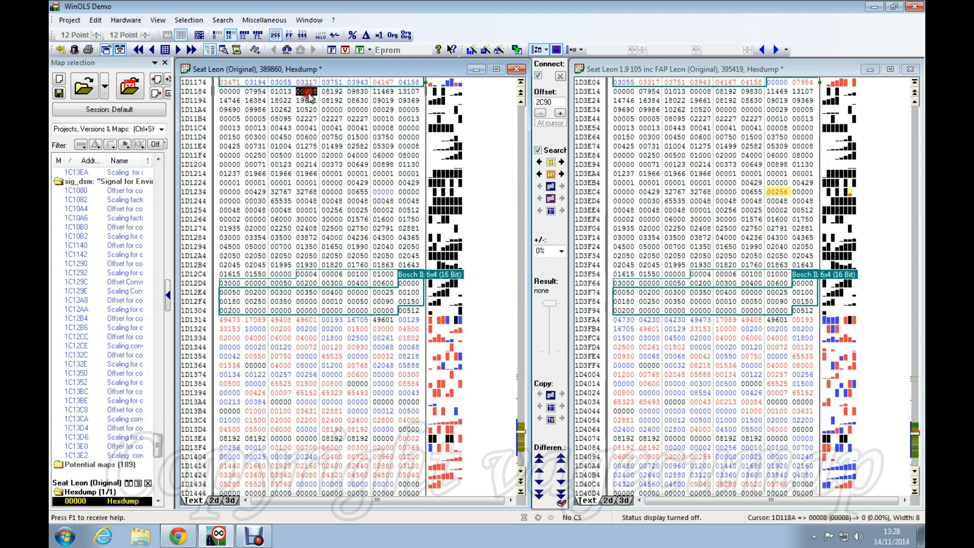
click(705, 93)
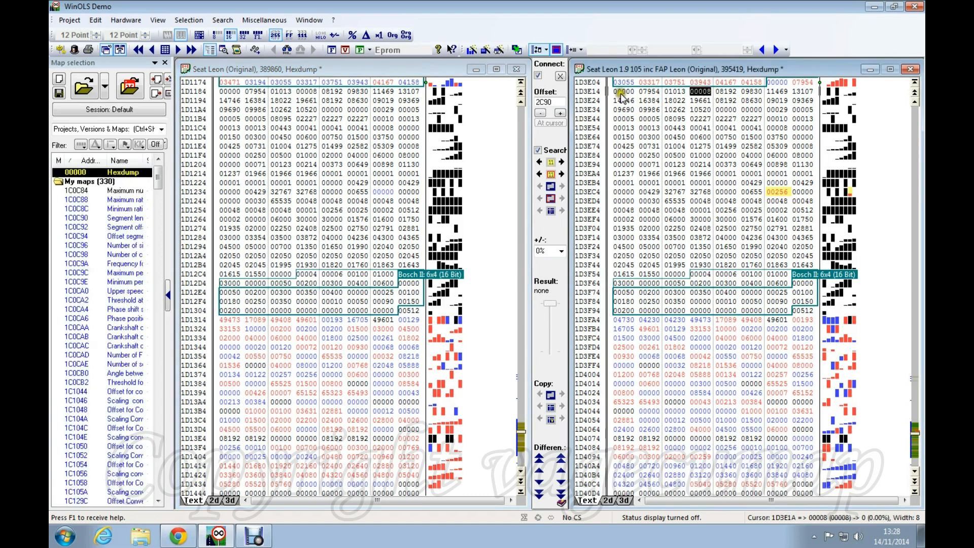
drag(624, 91, 784, 153)
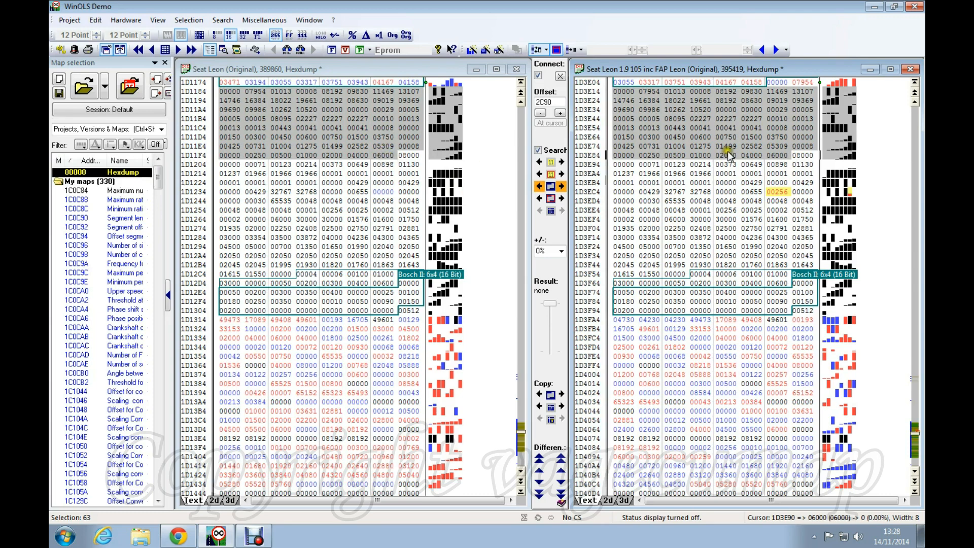
drag(777, 154, 680, 277)
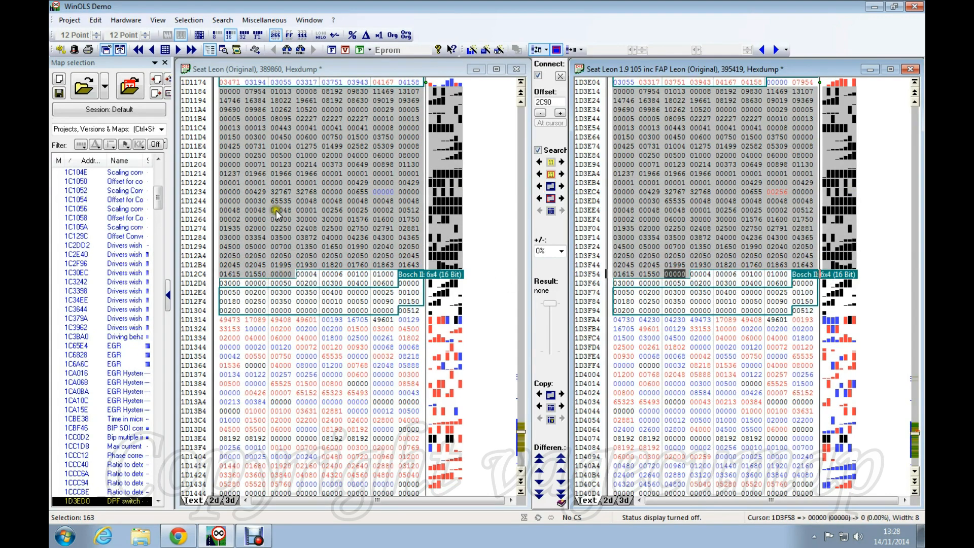
Clear the selection and compare the FAP's 00256 at 1D3ED0 with the original's 00000 at 1D1240
key(Escape)
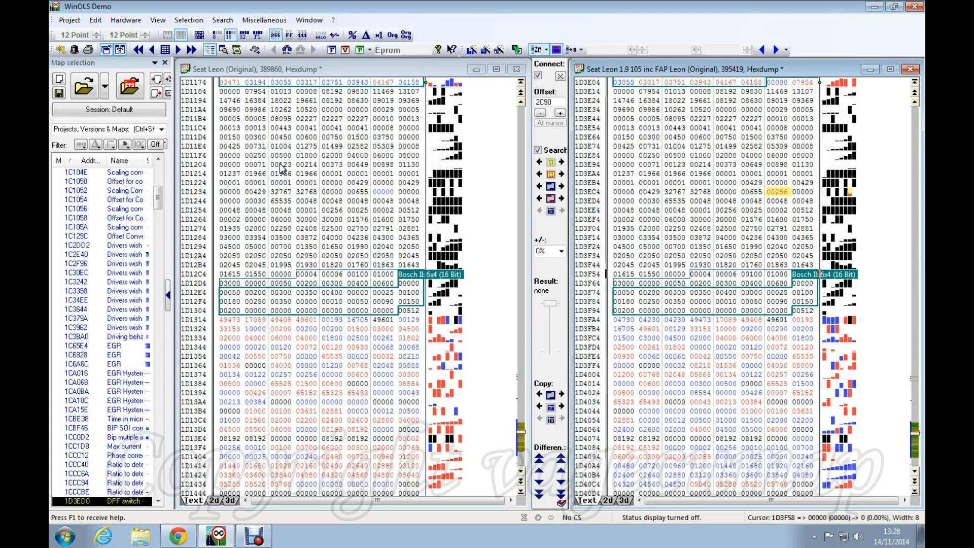
click(778, 192)
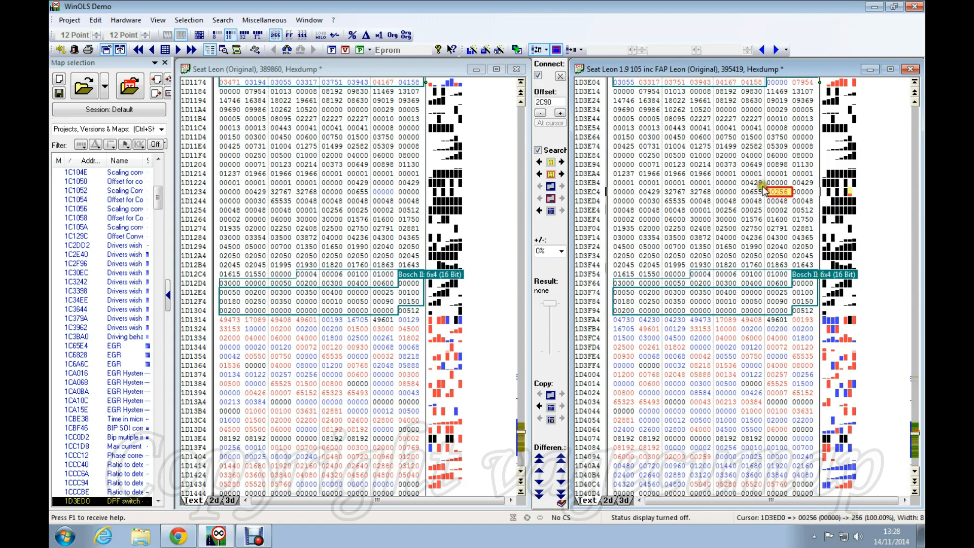
click(388, 191)
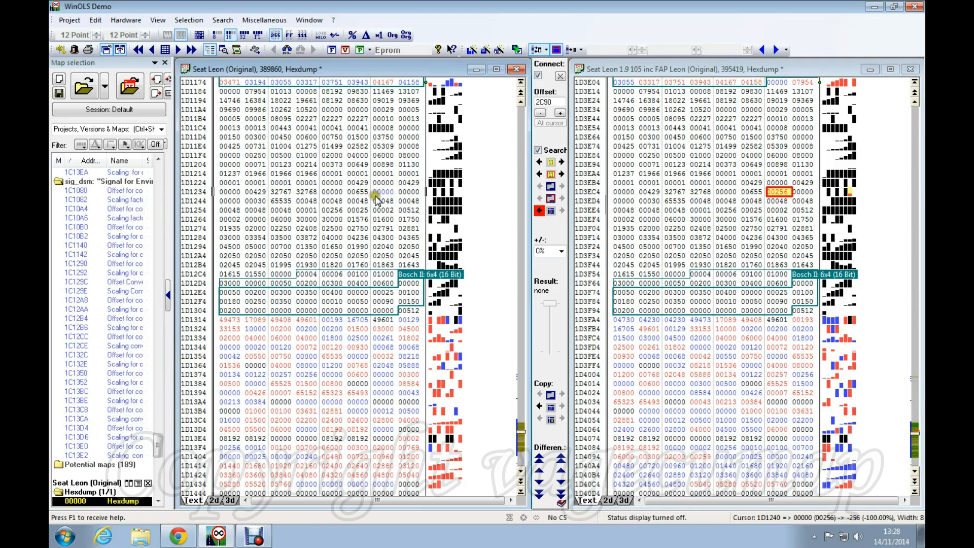
click(776, 195)
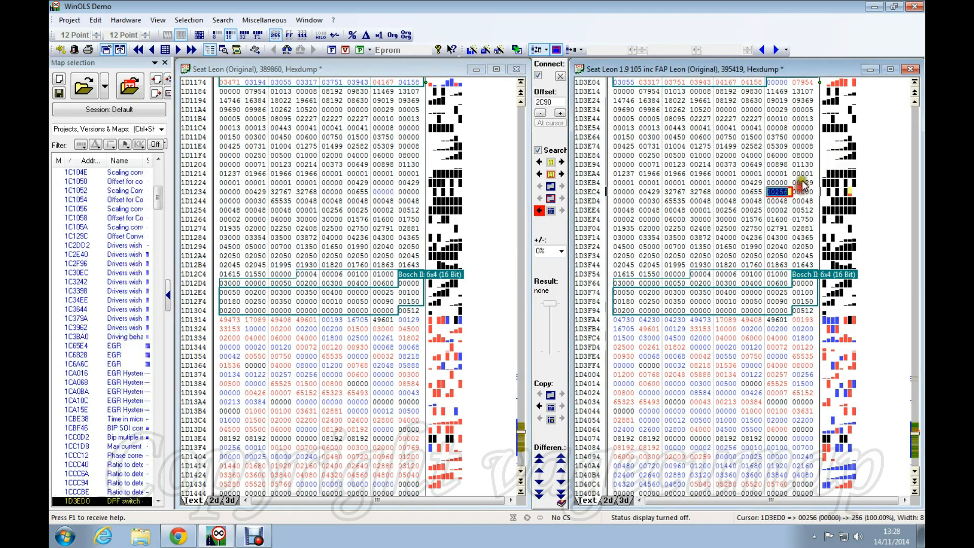
double_click(778, 195)
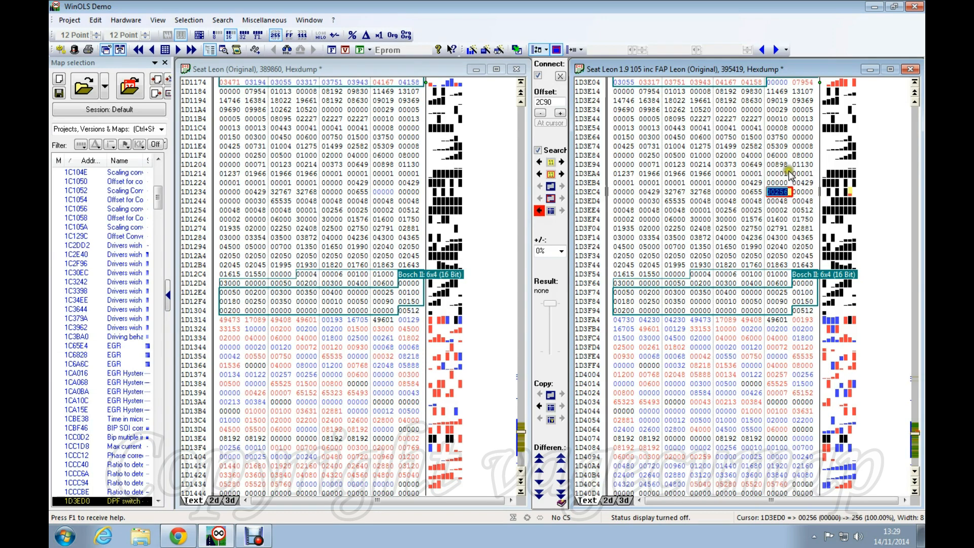
click(381, 192)
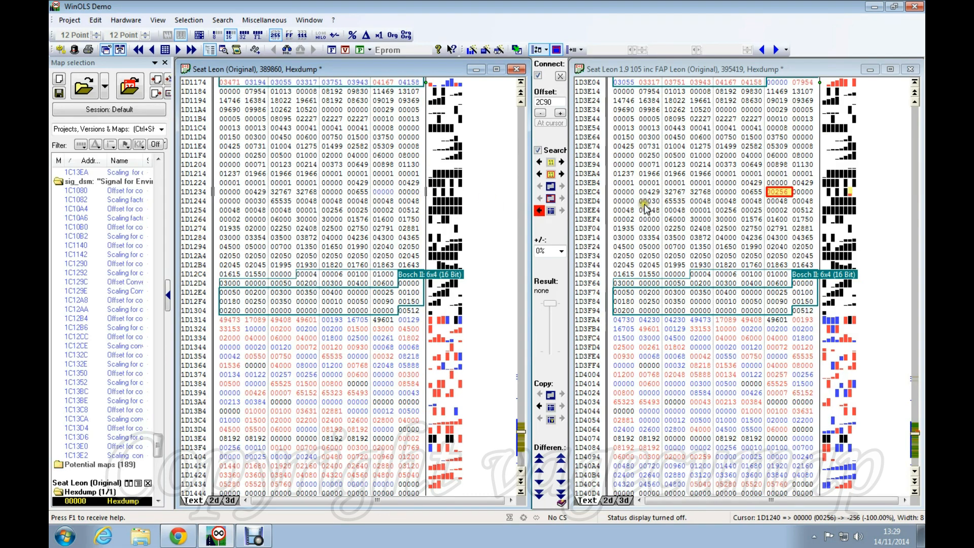
right_click(777, 192)
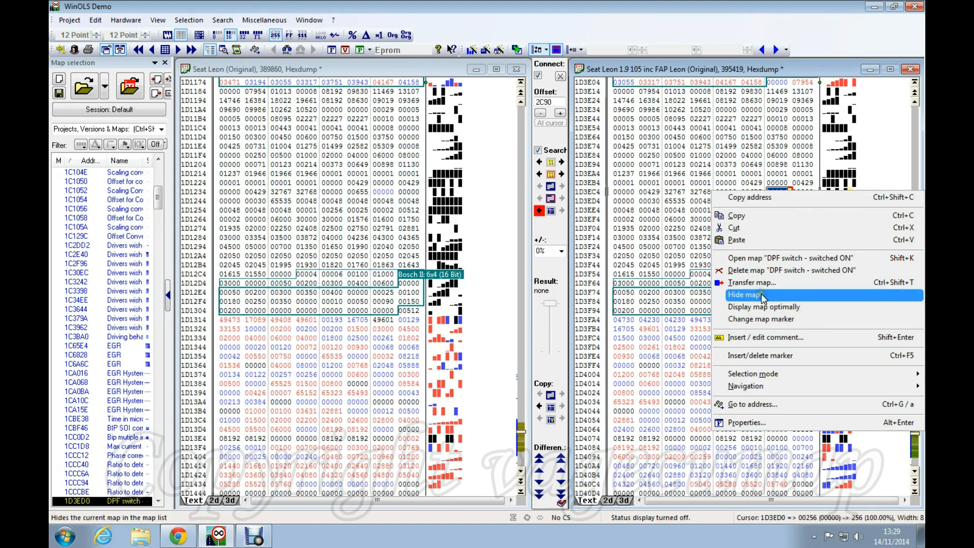
click(381, 193)
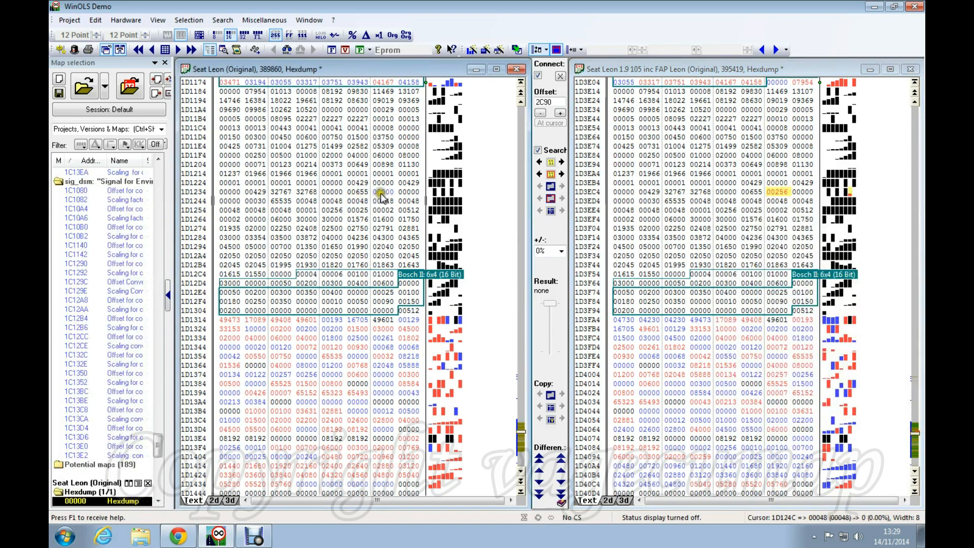
right_click(382, 193)
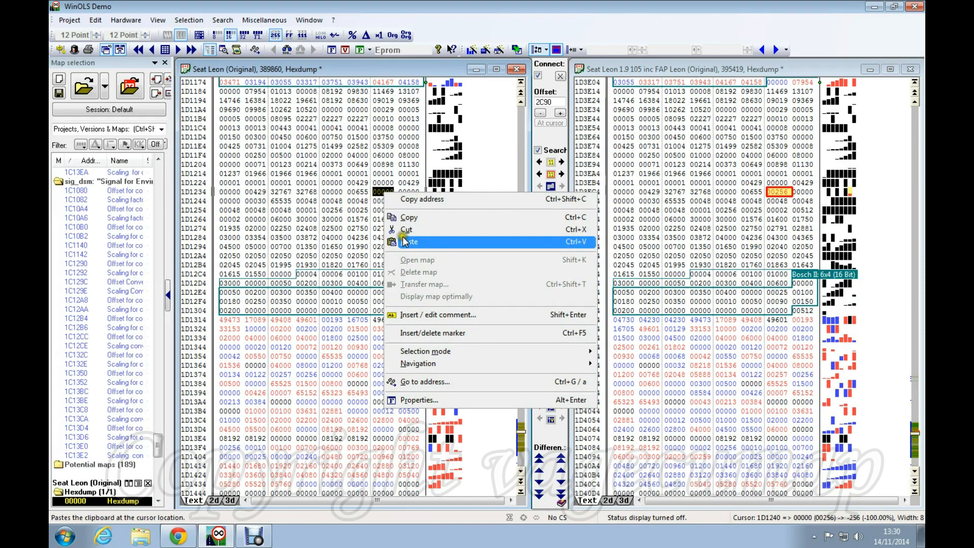
key(Escape)
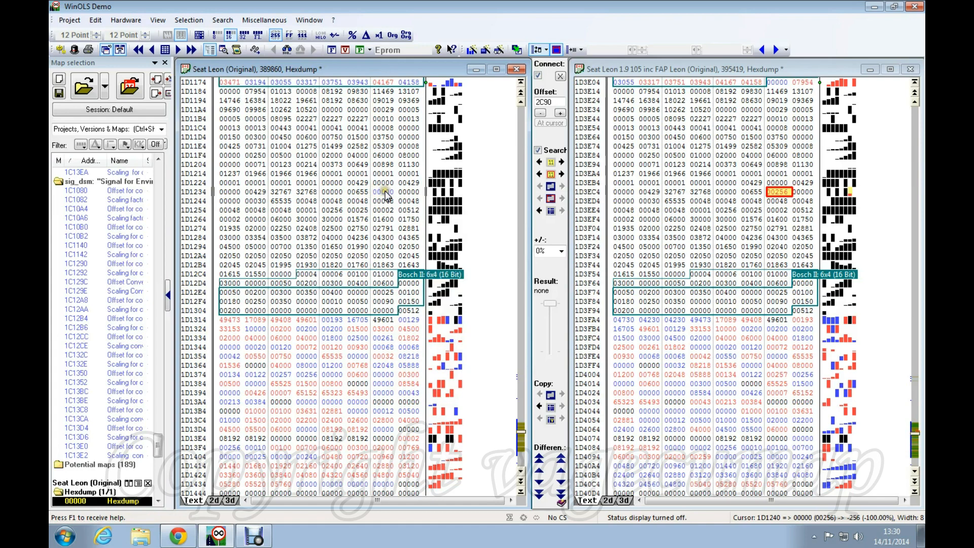
click(384, 192)
Create a new map from the single 00000 value at 1D1240 in the Seat Leon original
key(shift+Right)
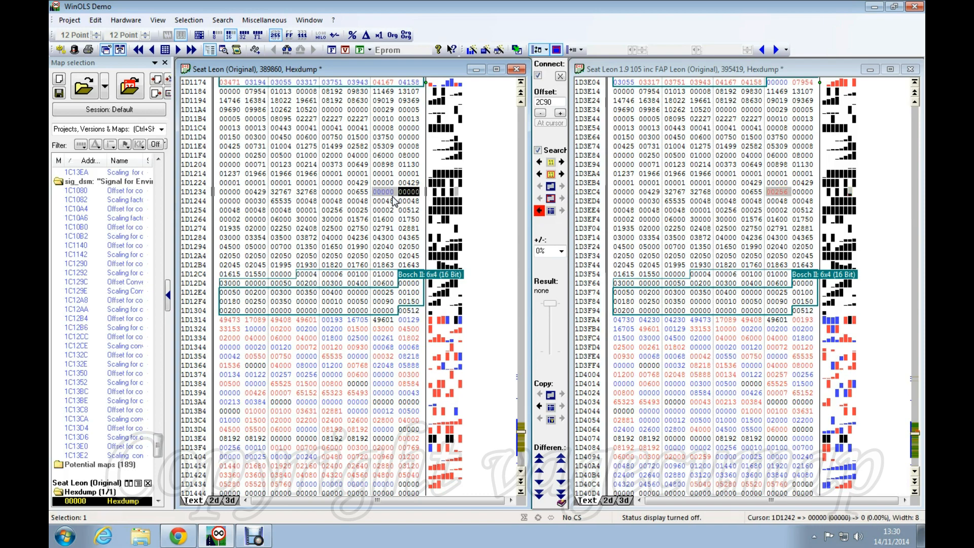
key(k)
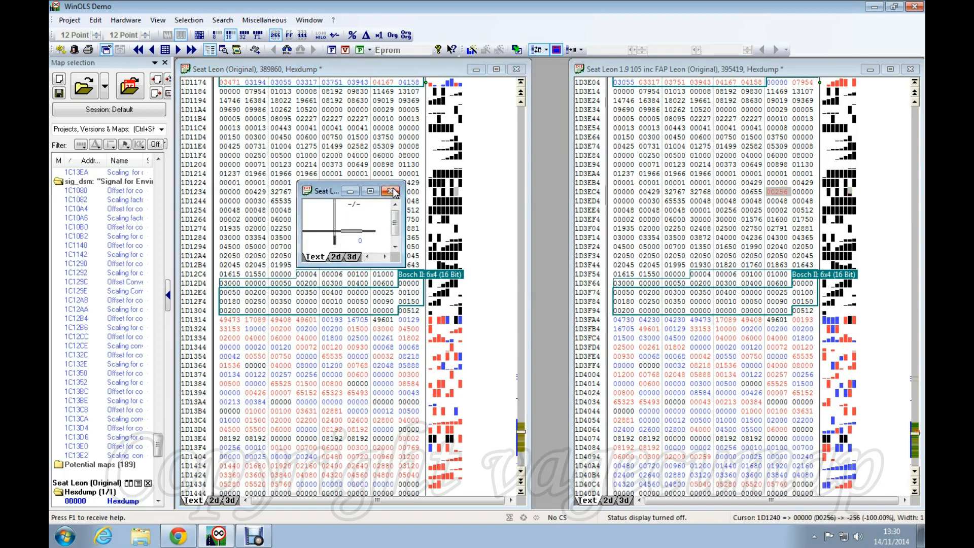
click(391, 191)
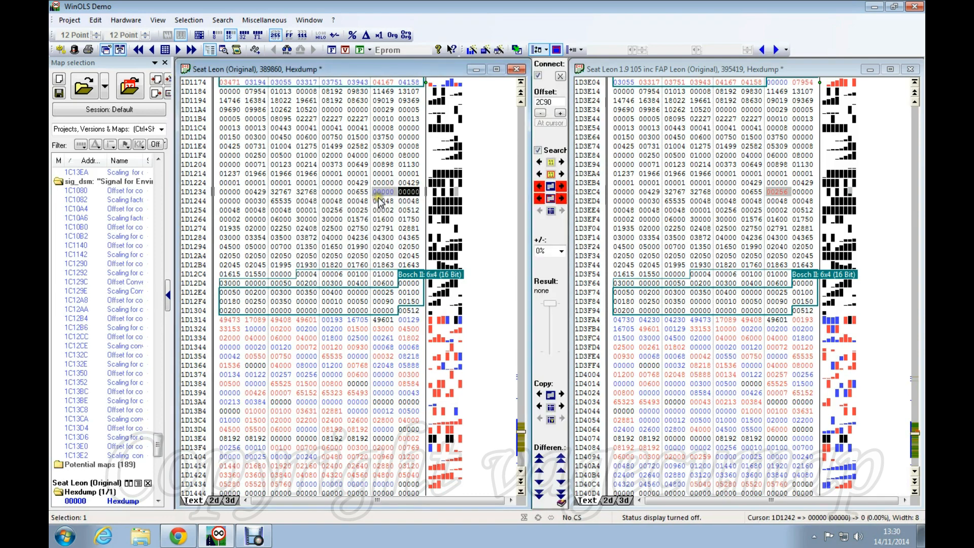
click(384, 193)
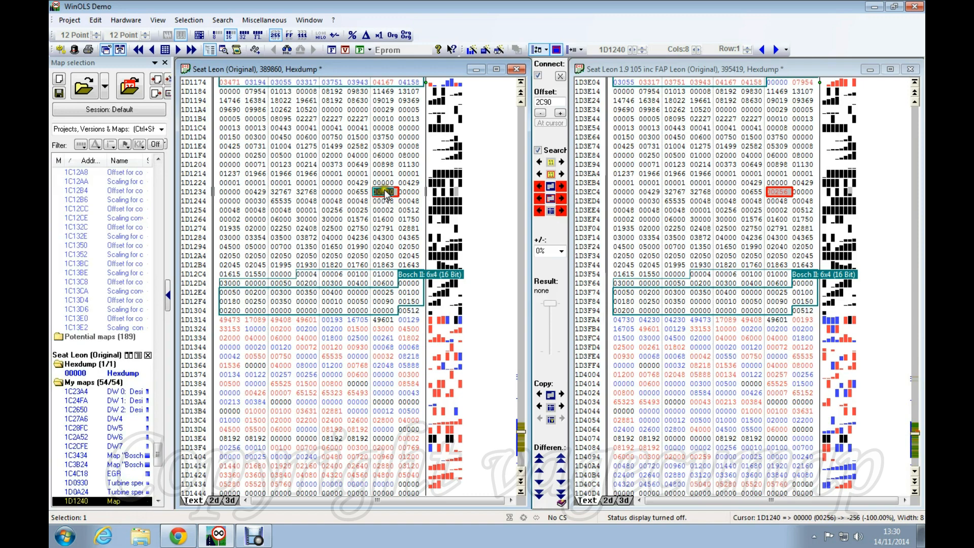
right_click(387, 193)
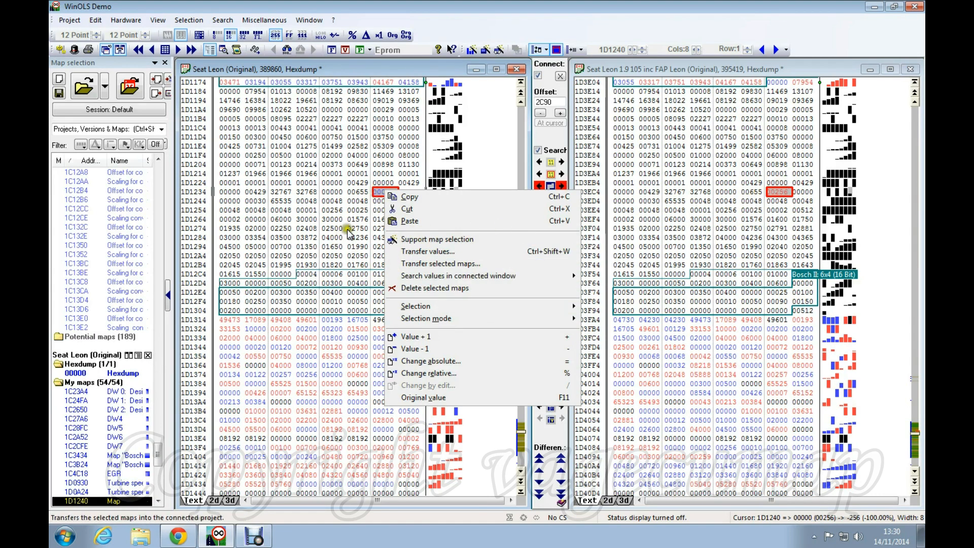
click(332, 219)
click(781, 195)
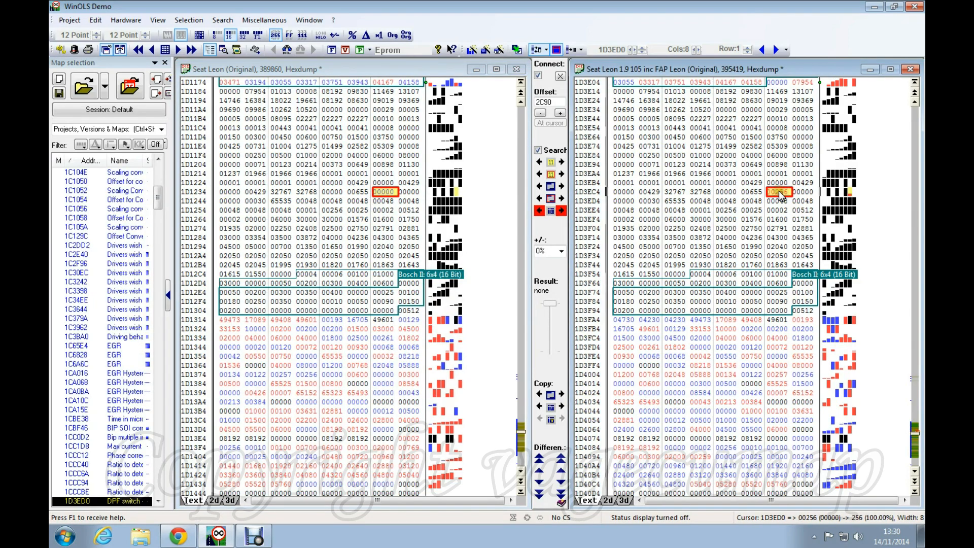
Transfer only the DPF switch map's structure, without values, from the FAP file to the original
right_click(780, 195)
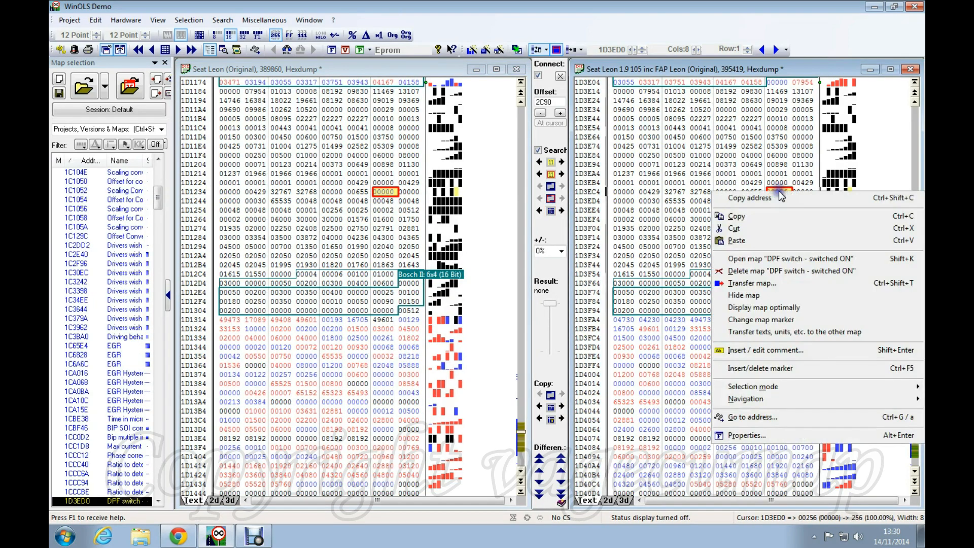
click(748, 282)
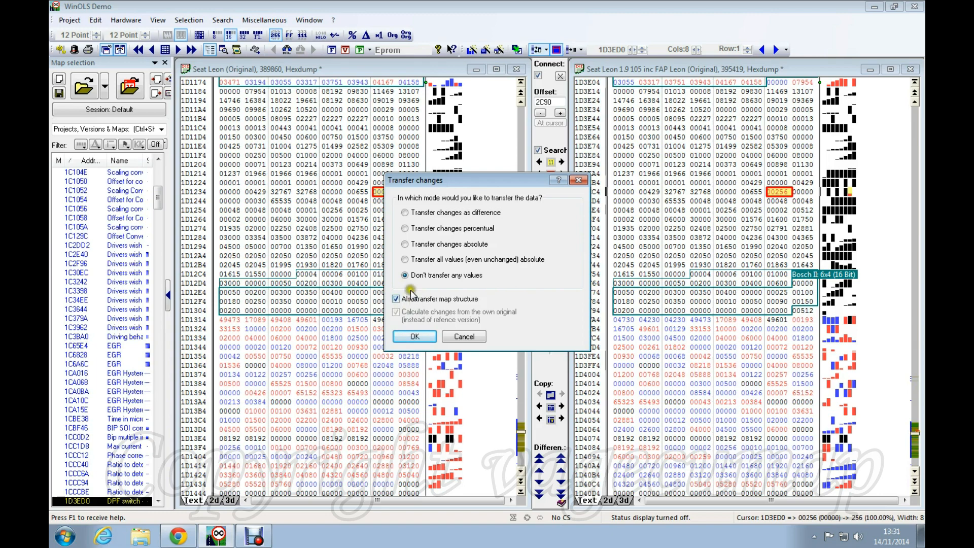
click(425, 338)
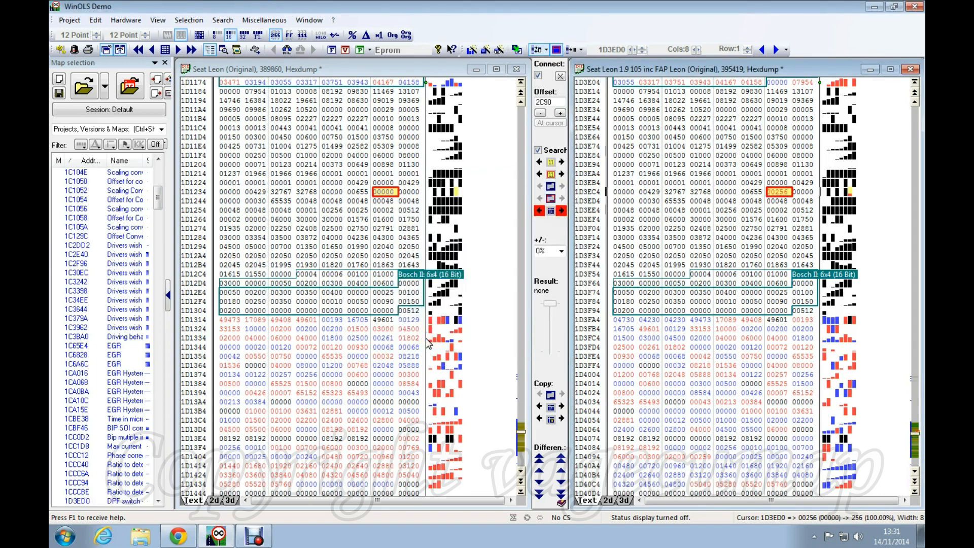
Compare the transferred map's 00000 at 1D1240 with 00256 at 1D3ED0 in the FAP file
click(776, 196)
click(387, 192)
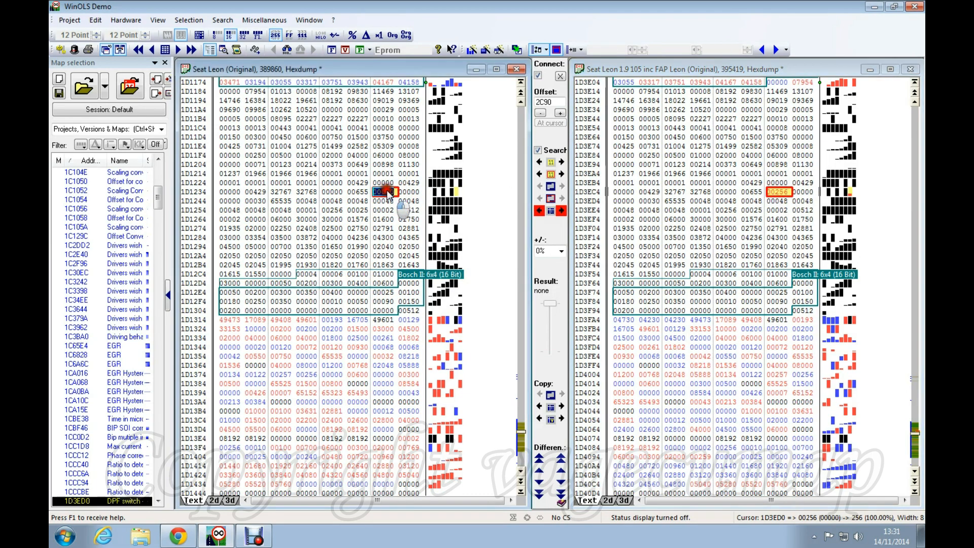
click(782, 195)
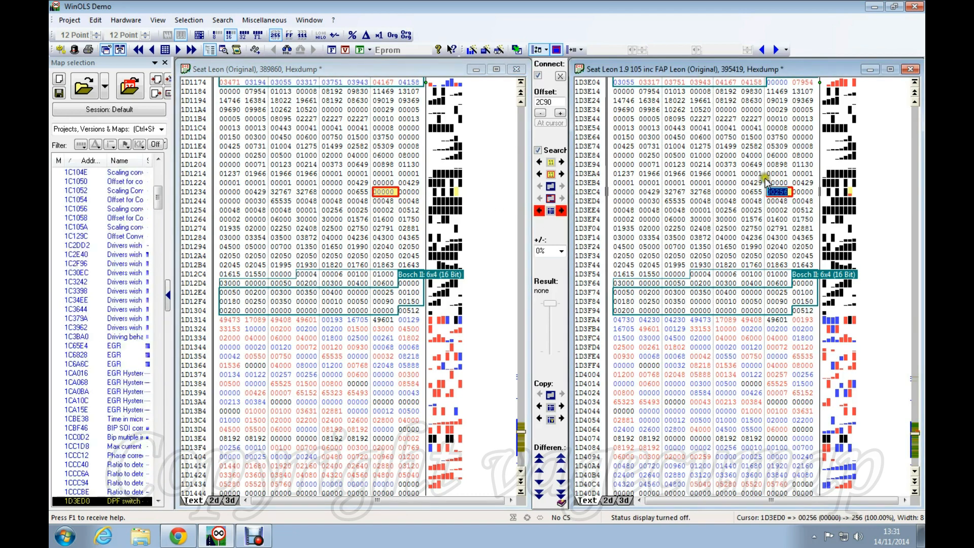
click(389, 191)
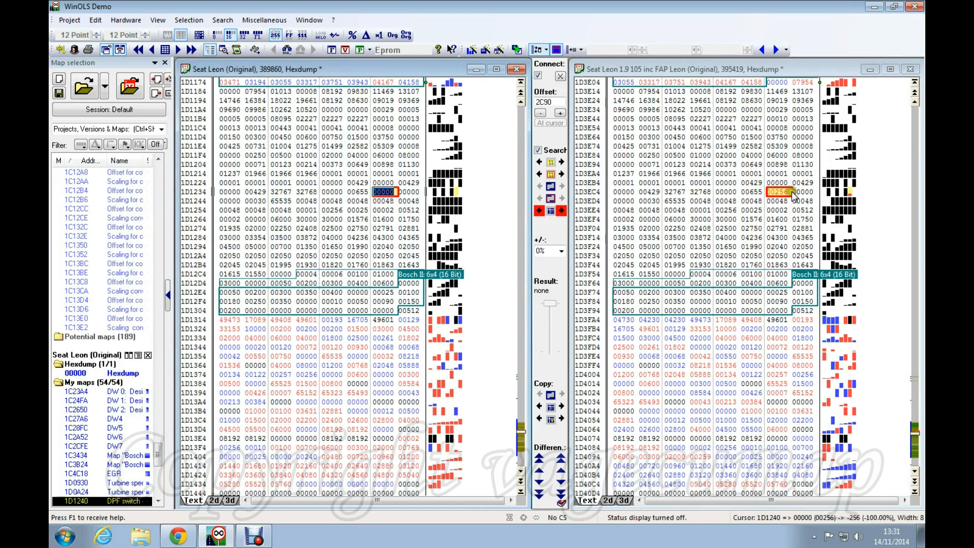
double_click(374, 195)
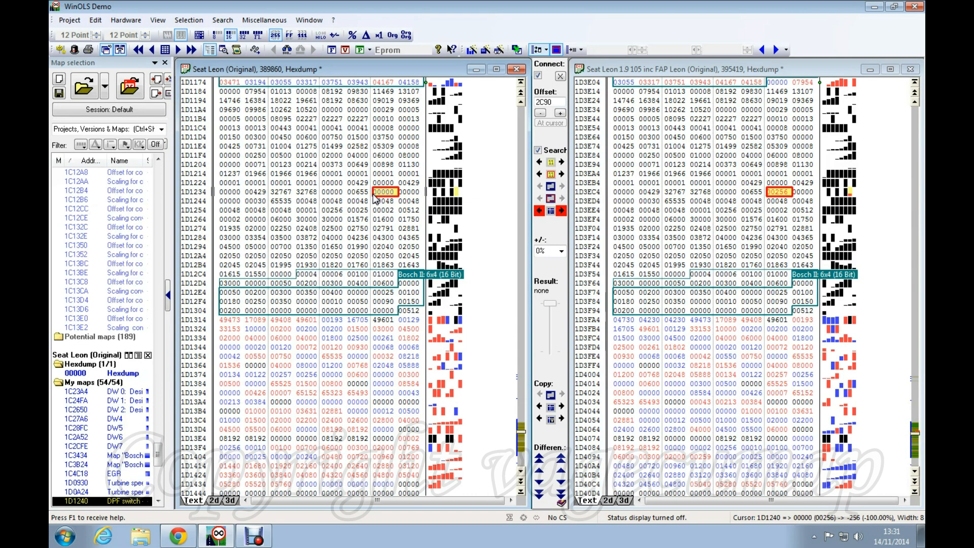
click(782, 193)
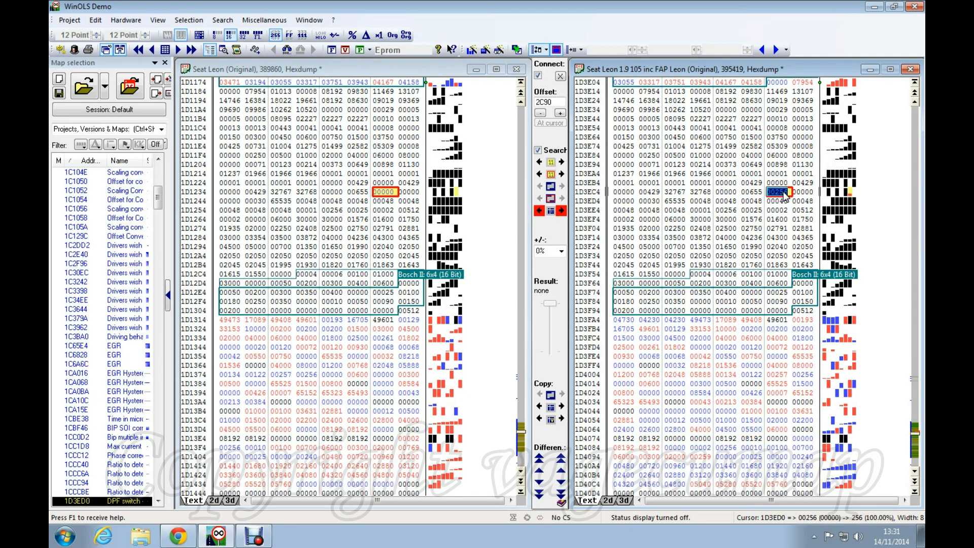
click(384, 192)
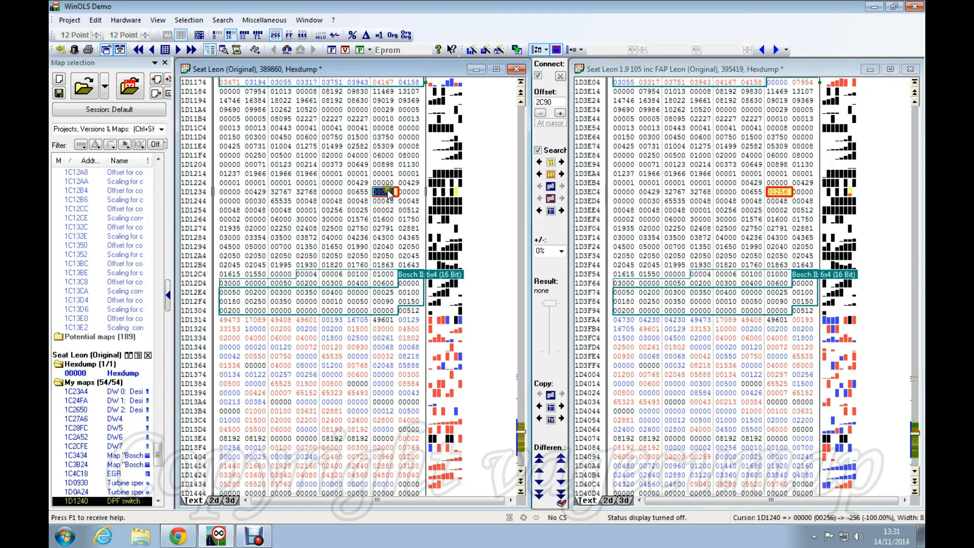
Rename the DPF switch map at 1D1240 to 'DPF switch - switched OFF' in its properties
double_click(388, 192)
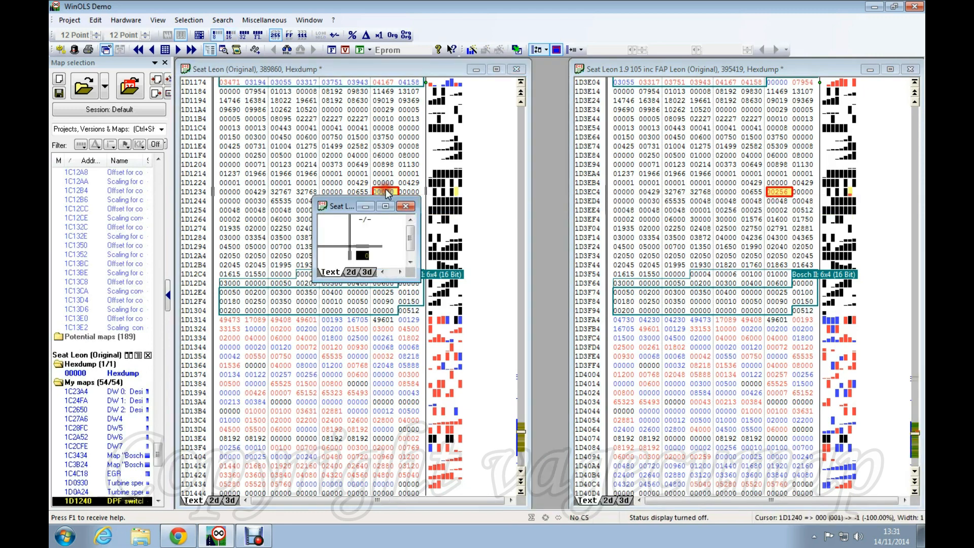
click(366, 255)
double_click(366, 253)
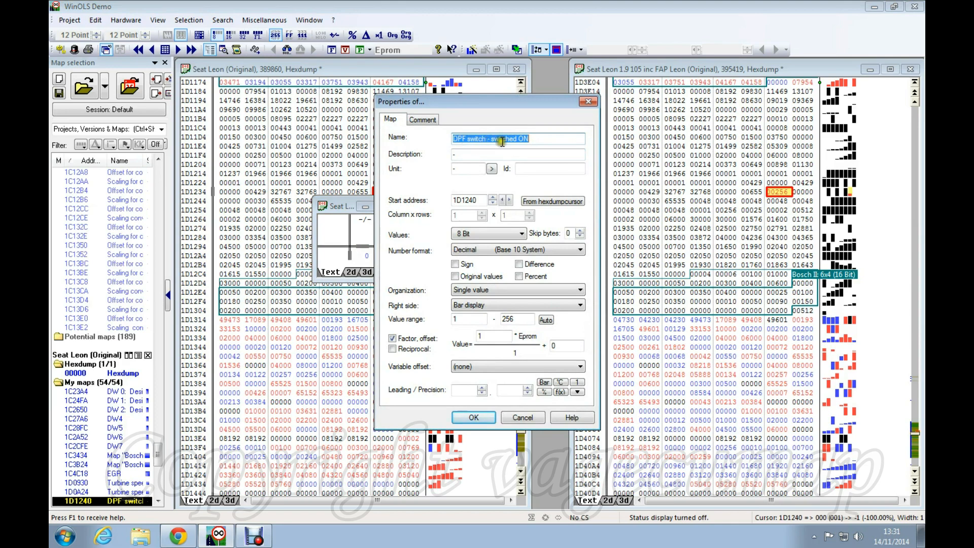
click(531, 135)
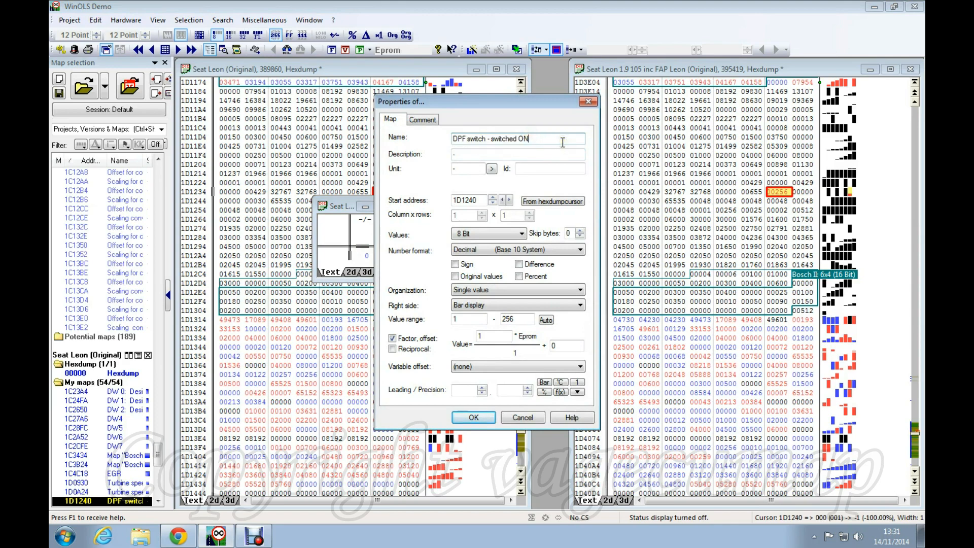
text(FF)
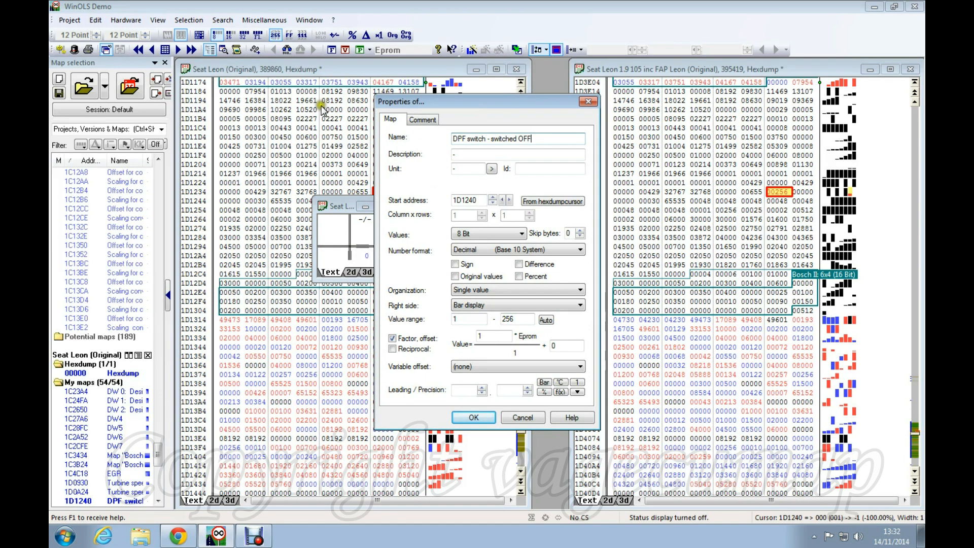
click(482, 417)
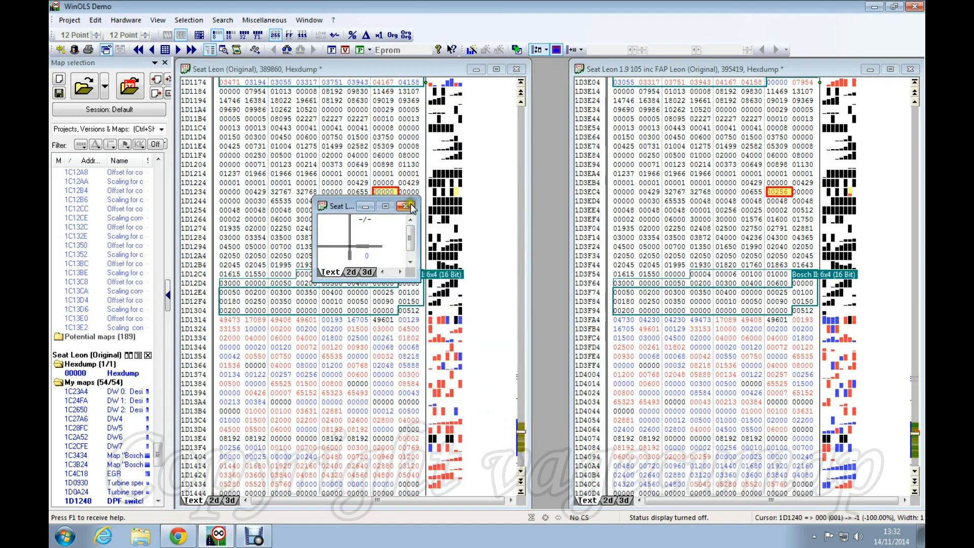
click(405, 206)
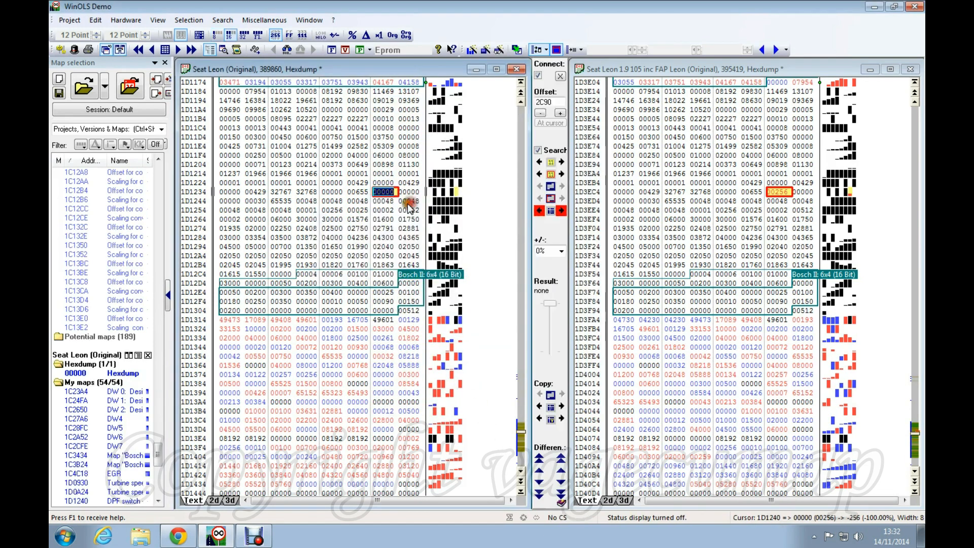
Transfer the DPF switch map to the FAP file with all values absolute, allowing protected-memory changes
click(784, 193)
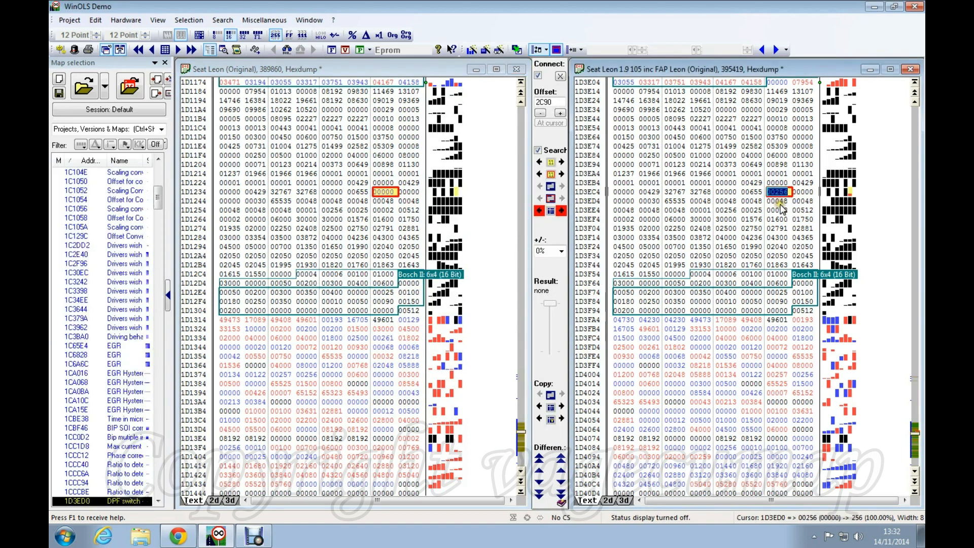
click(381, 193)
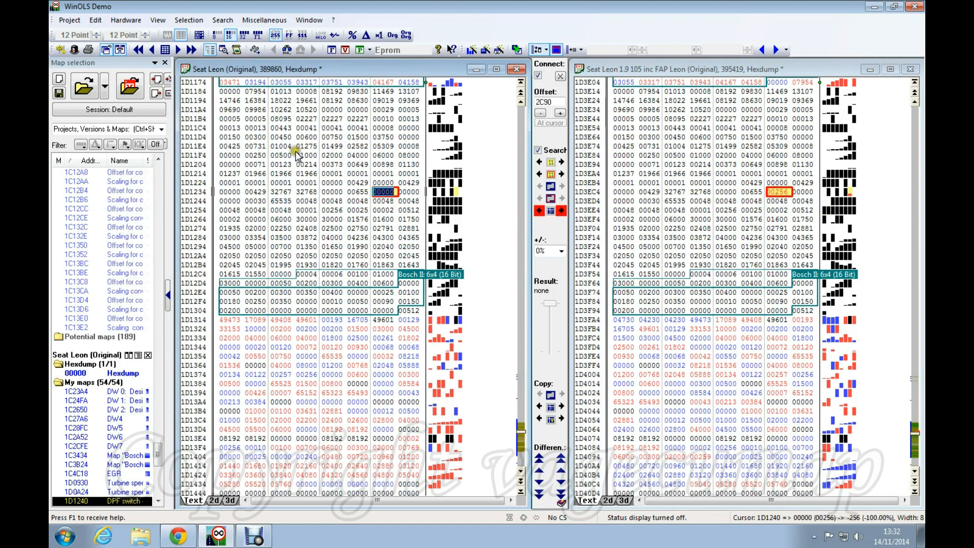
right_click(383, 195)
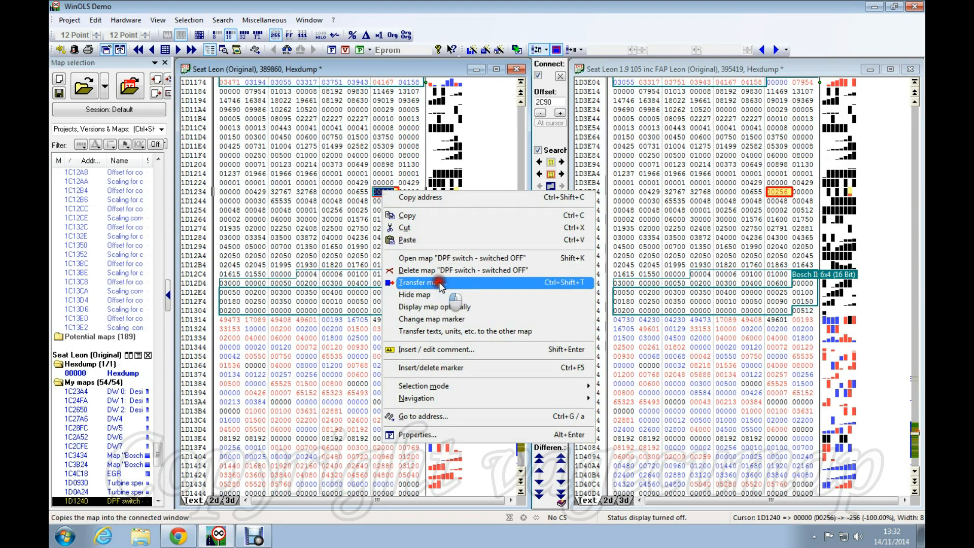
click(421, 283)
click(405, 275)
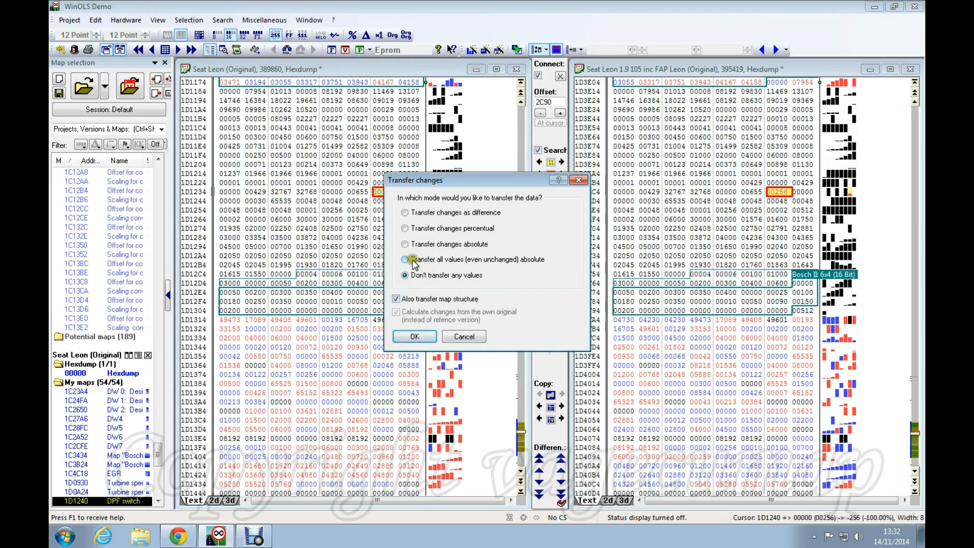
click(405, 259)
click(406, 261)
click(421, 335)
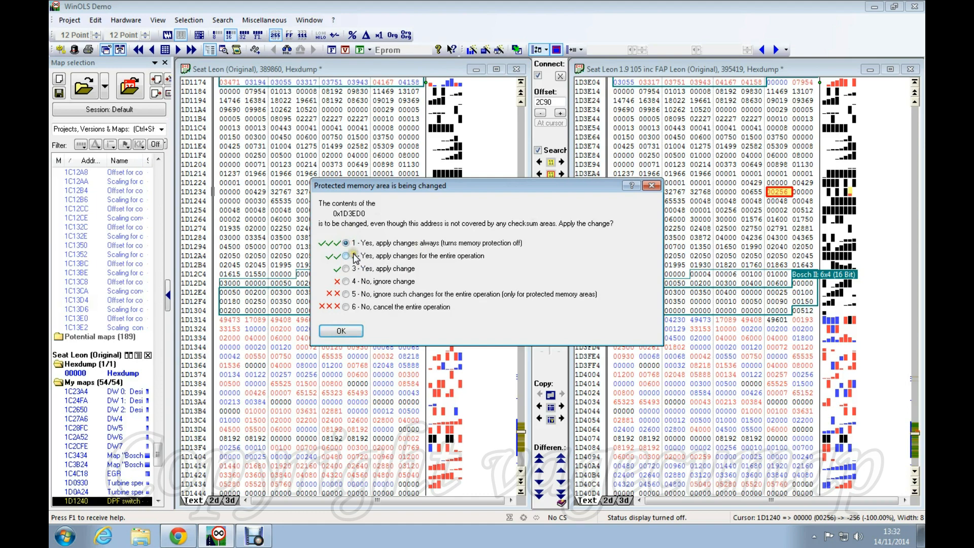
click(342, 331)
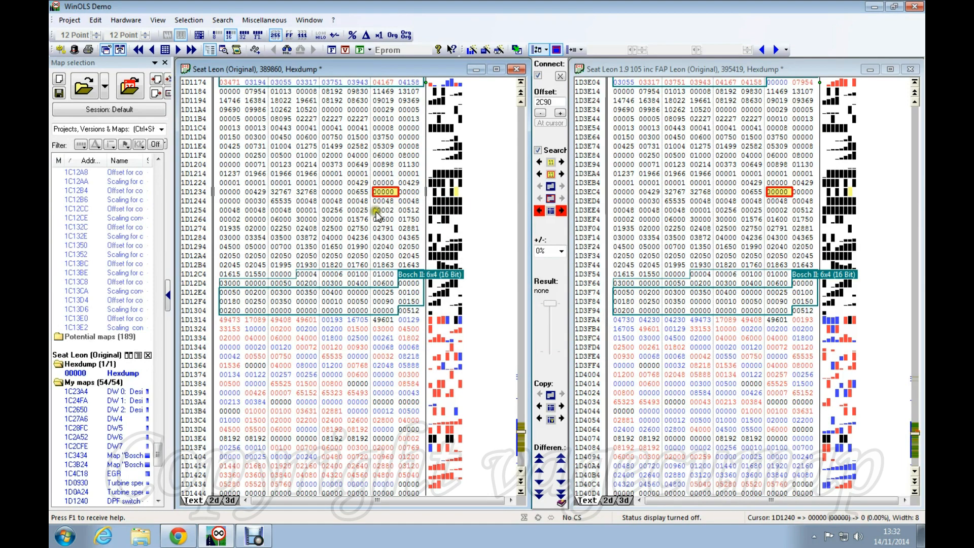
Check the transferred 00000 value, then select the values of row 1D11C4 in the original
click(378, 193)
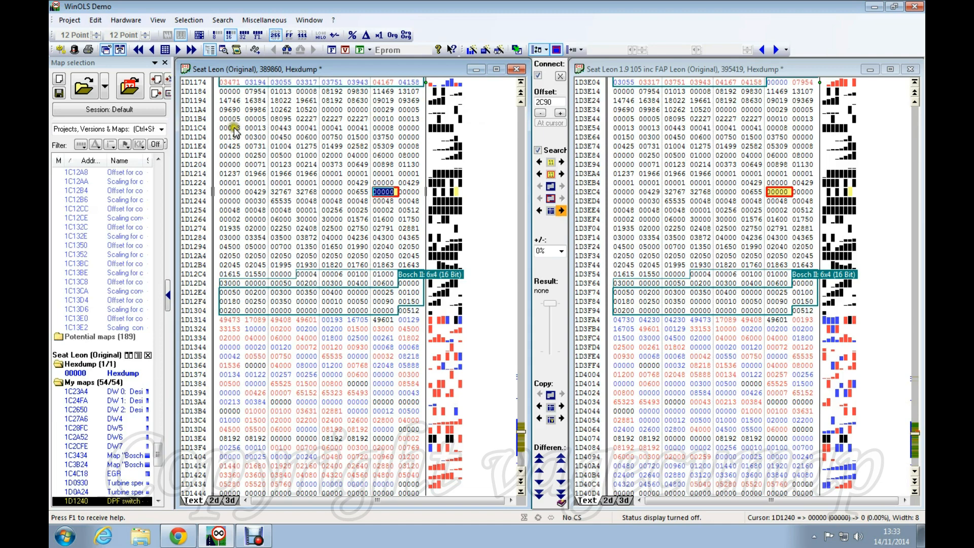
drag(225, 128, 403, 125)
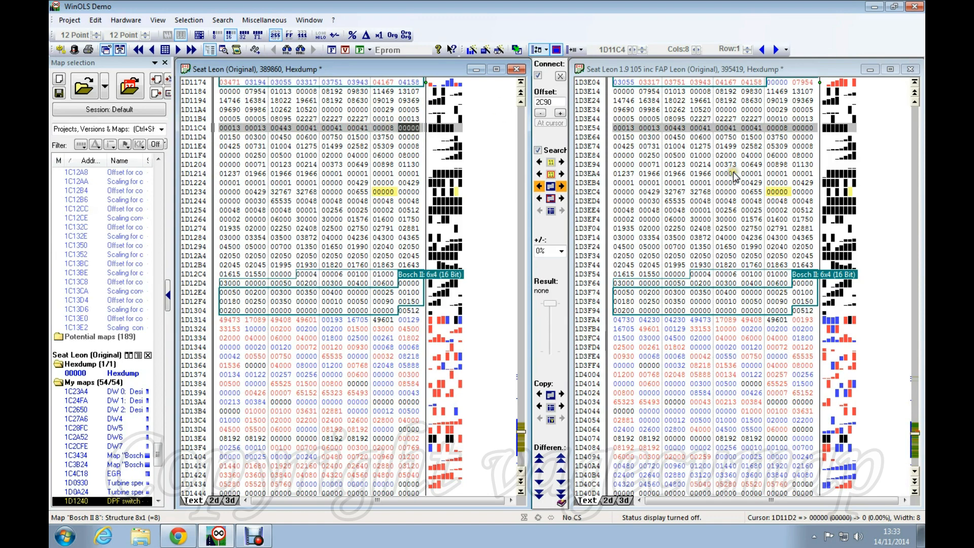
click(252, 148)
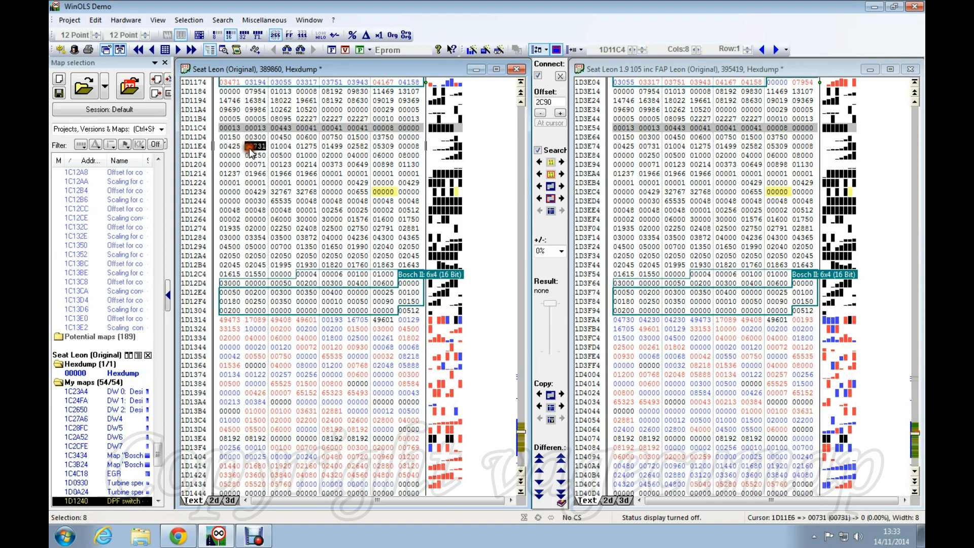
click(250, 149)
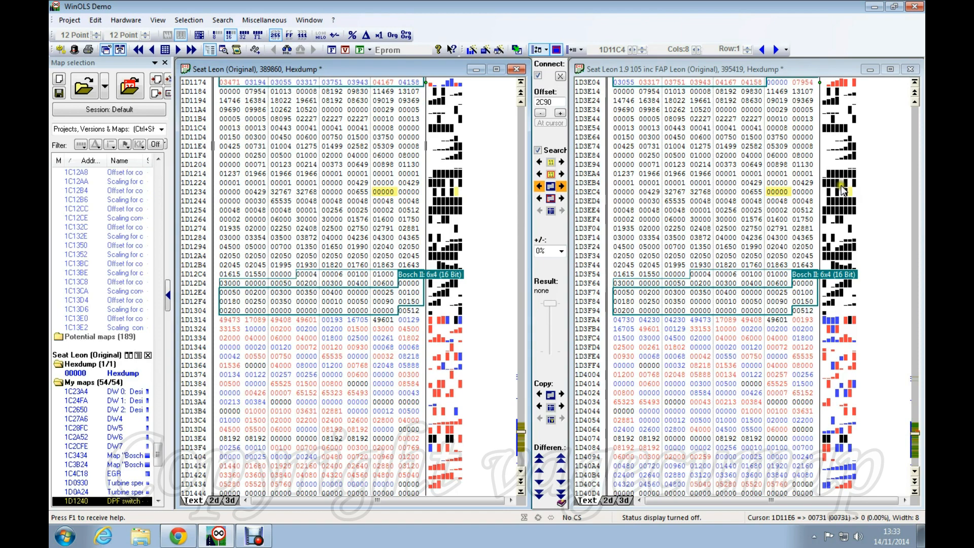
right_click(233, 130)
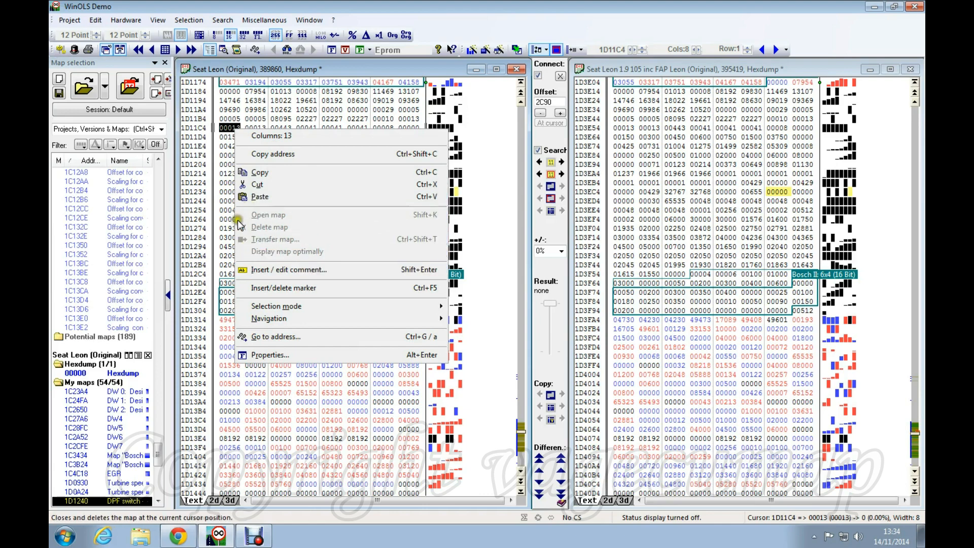
click(281, 118)
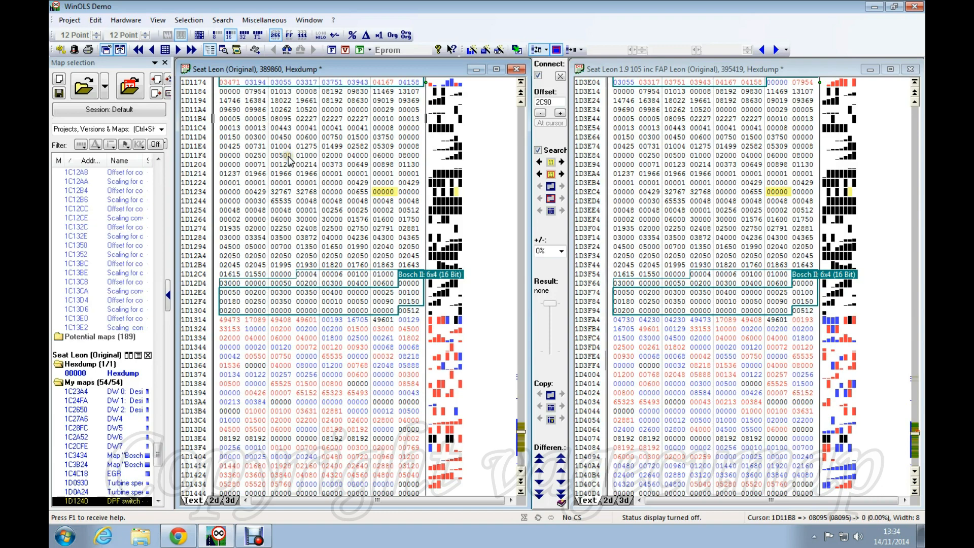
Open and close the Bosch II 6x4 map, then view its values' context menu without choosing
double_click(410, 275)
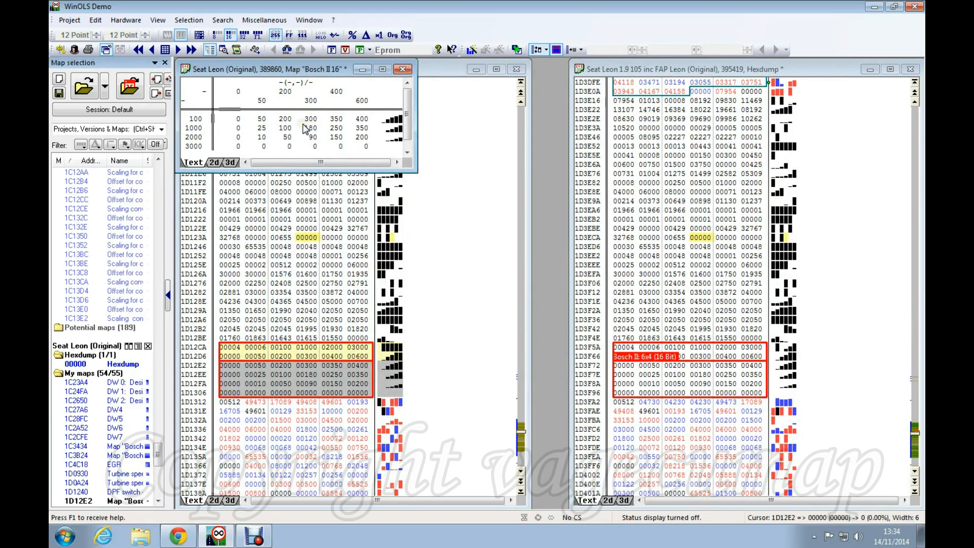
click(404, 69)
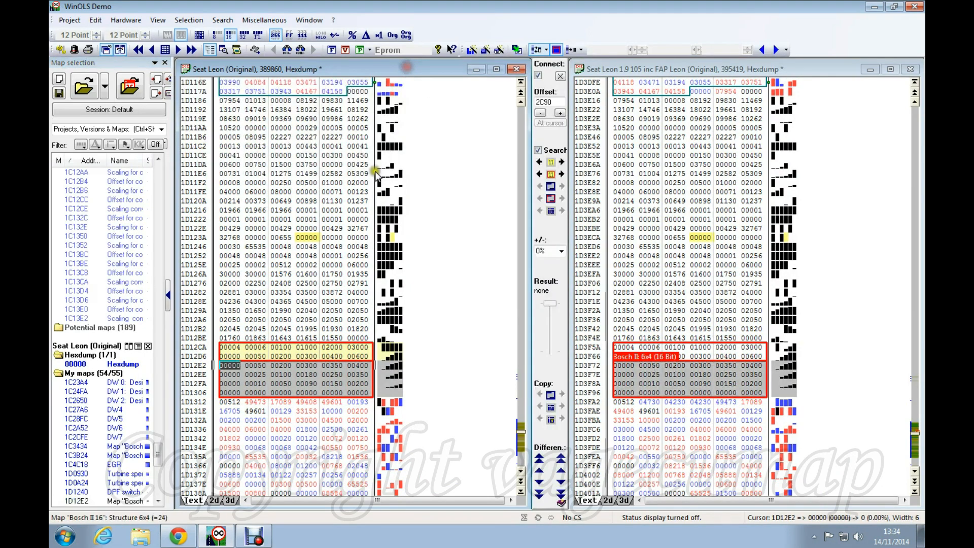
right_click(267, 374)
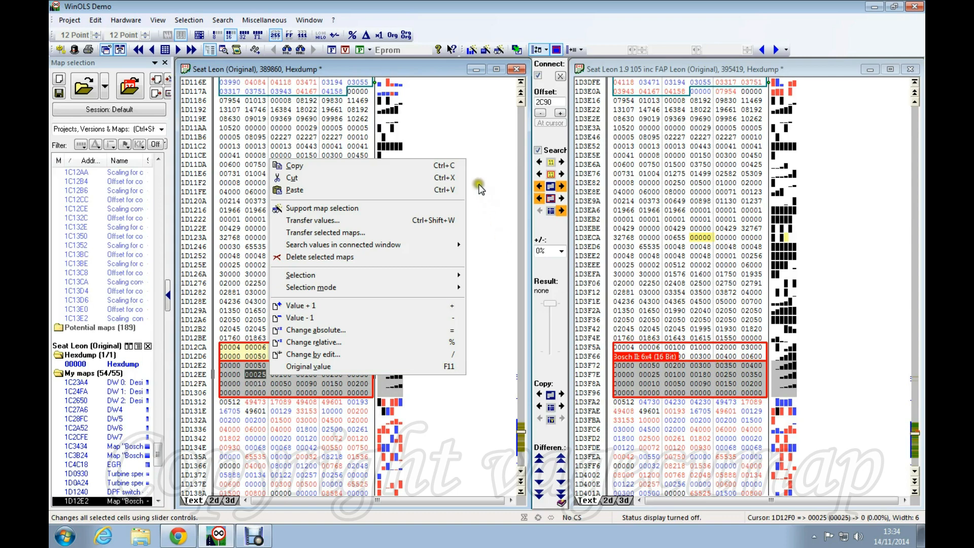
click(326, 417)
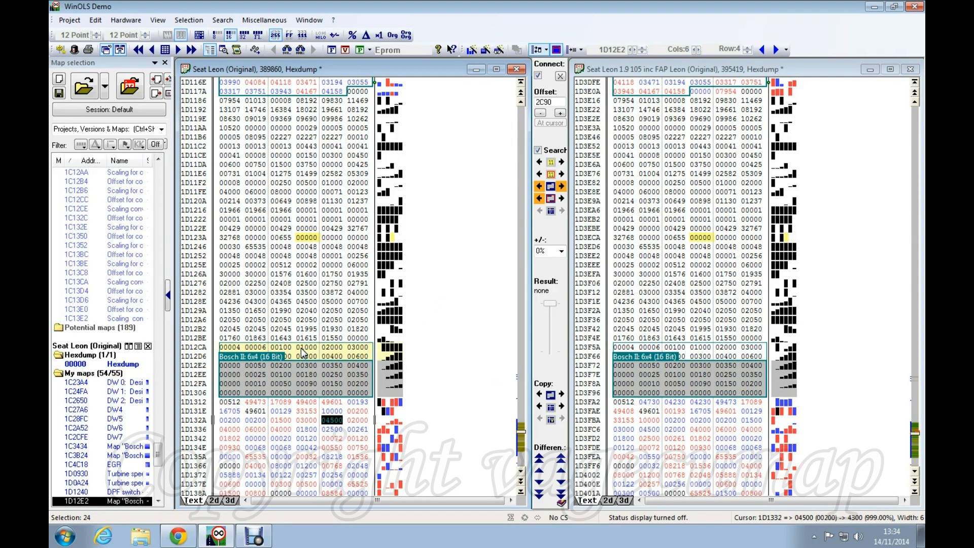
click(232, 403)
click(255, 403)
click(309, 403)
click(334, 403)
click(358, 403)
click(238, 412)
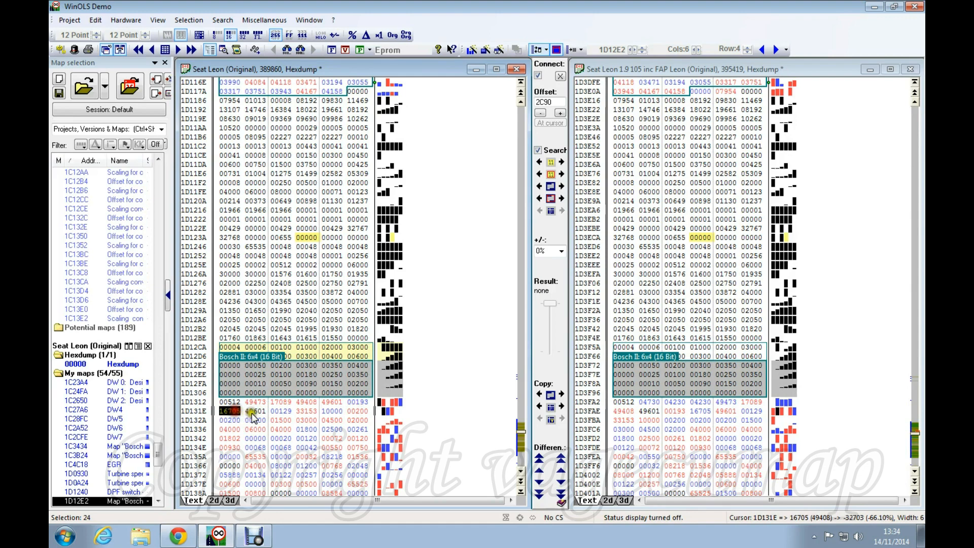
click(257, 411)
click(282, 412)
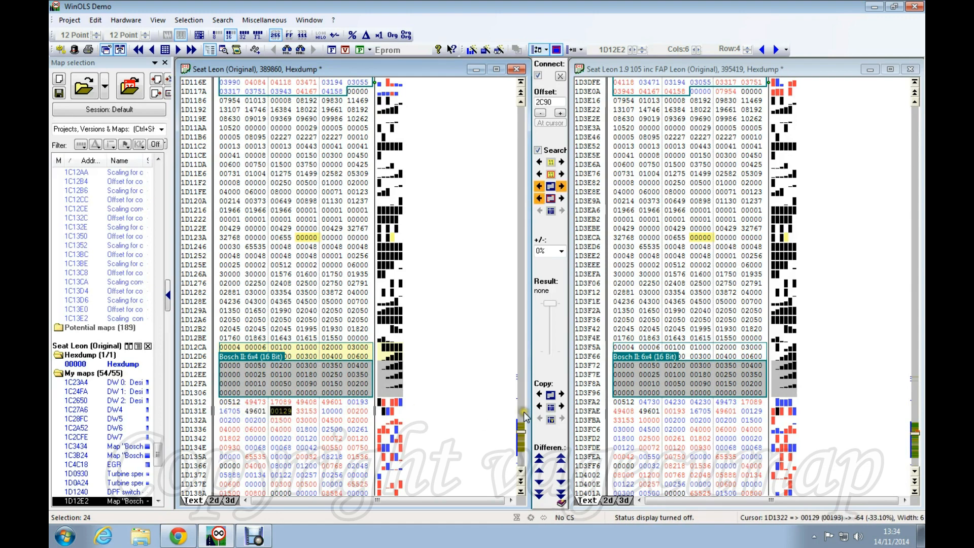